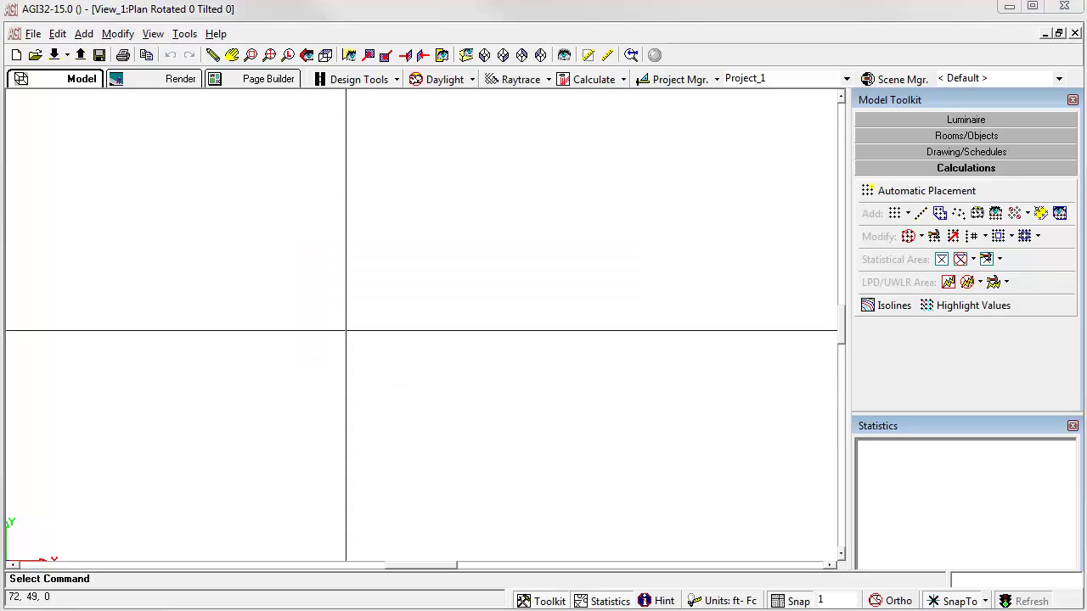
# - Start a rectangular flat-ceiling room with calculation points and an automatic LPD area enabled
pyautogui.click(958, 138)
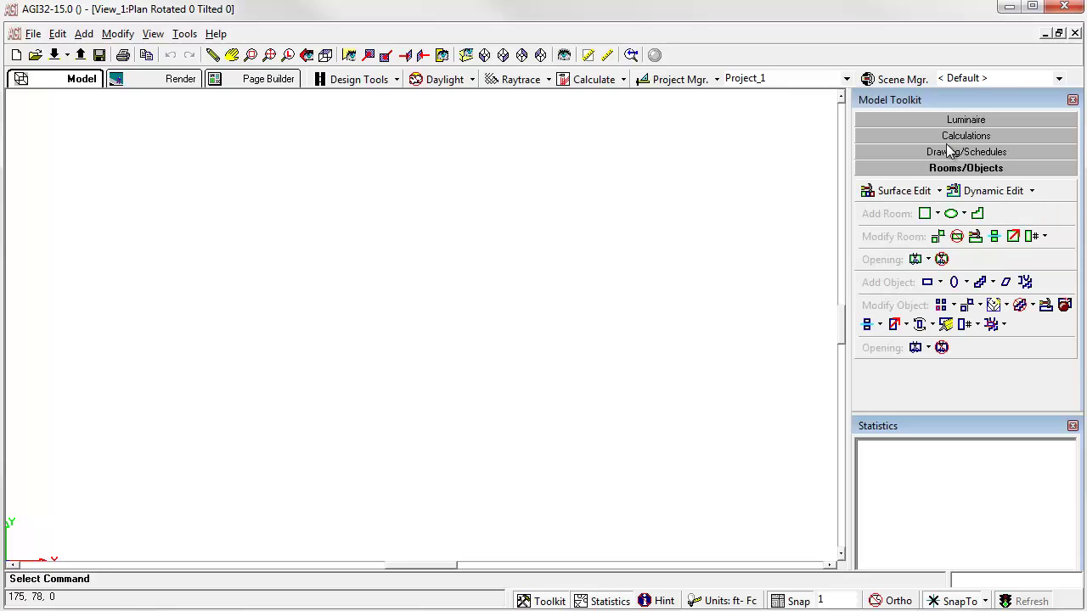
pyautogui.click(925, 214)
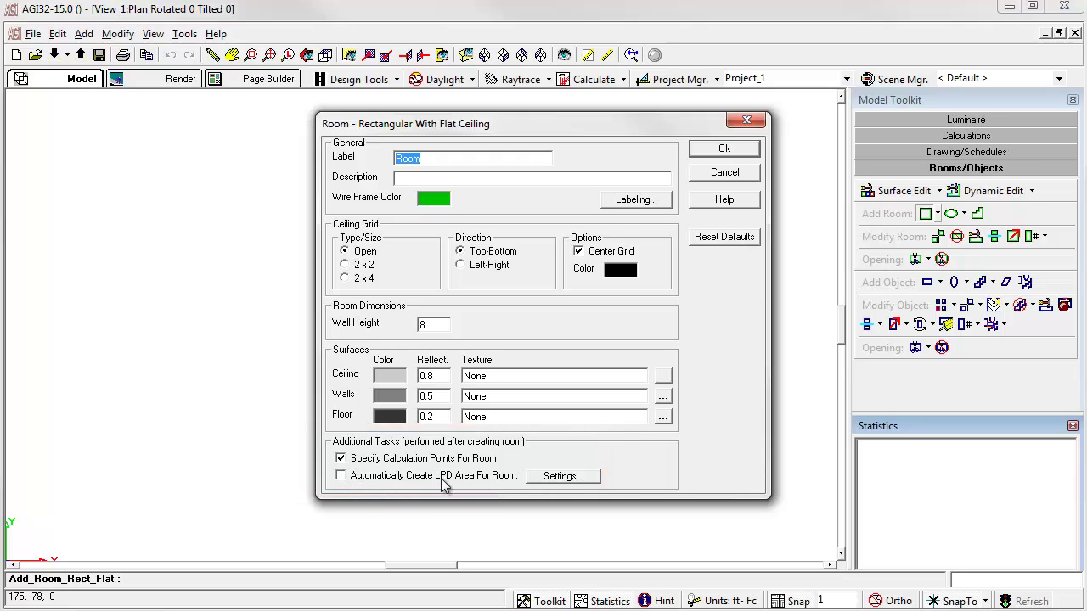
pyautogui.click(341, 476)
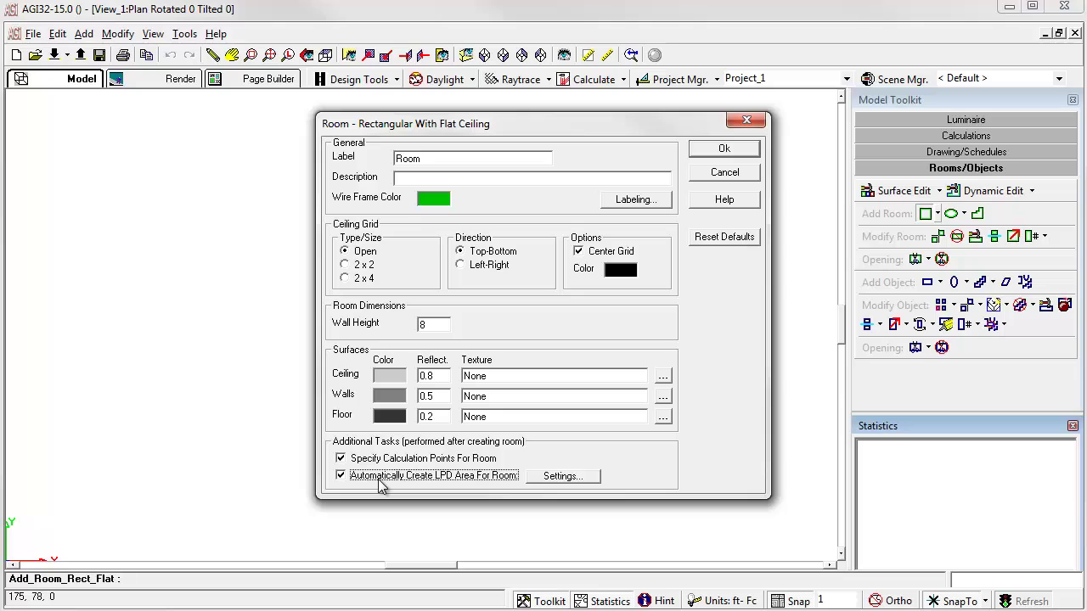
pyautogui.click(723, 150)
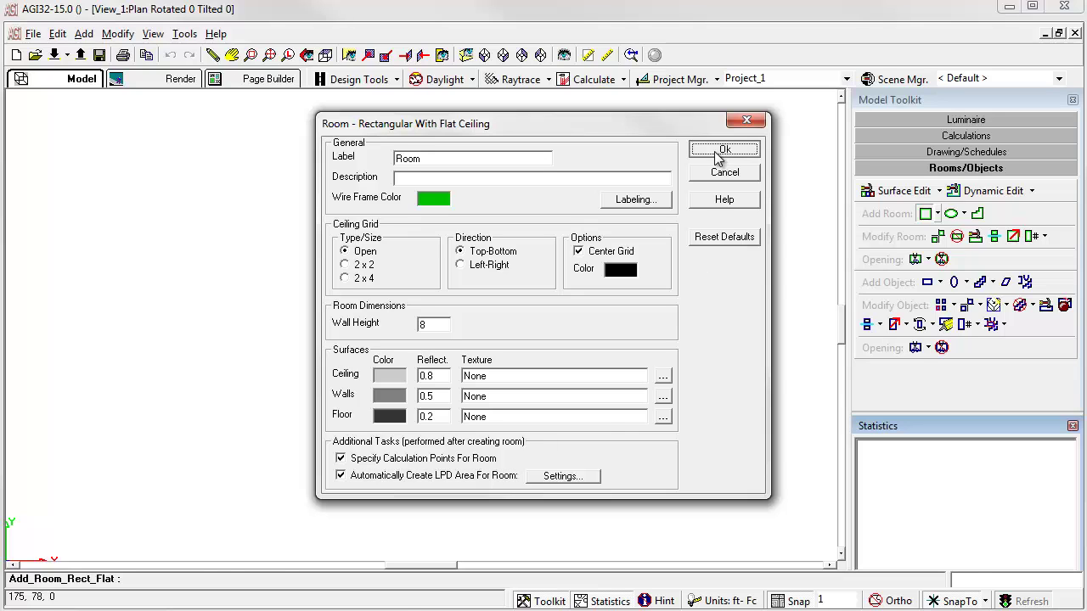
# - Draw the first room in plan by placing its baseline start, baseline end and depth corner
pyautogui.click(53, 433)
pyautogui.click(227, 433)
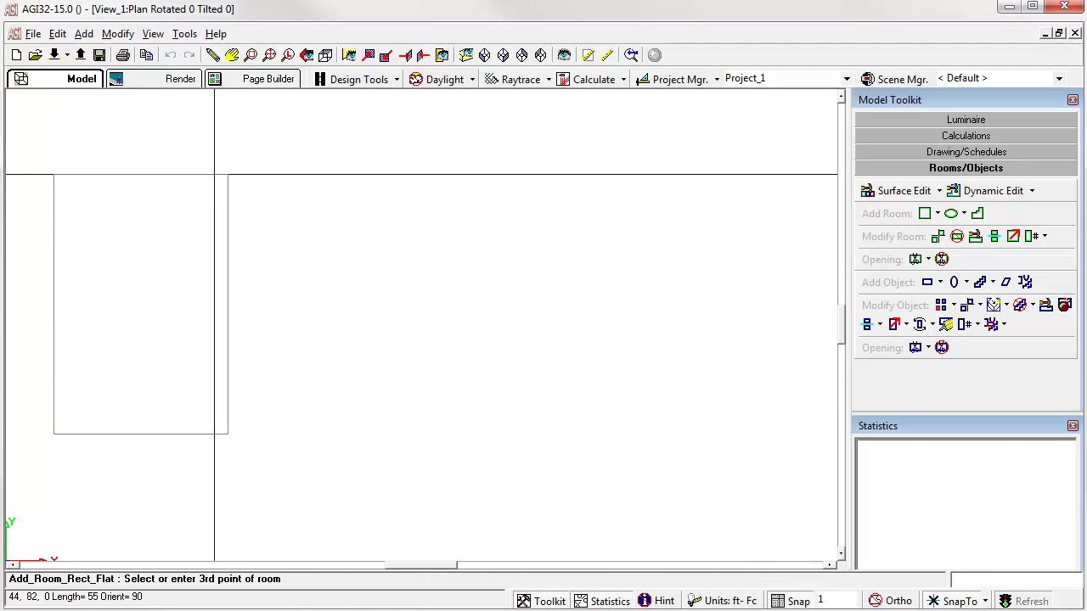
pyautogui.click(227, 151)
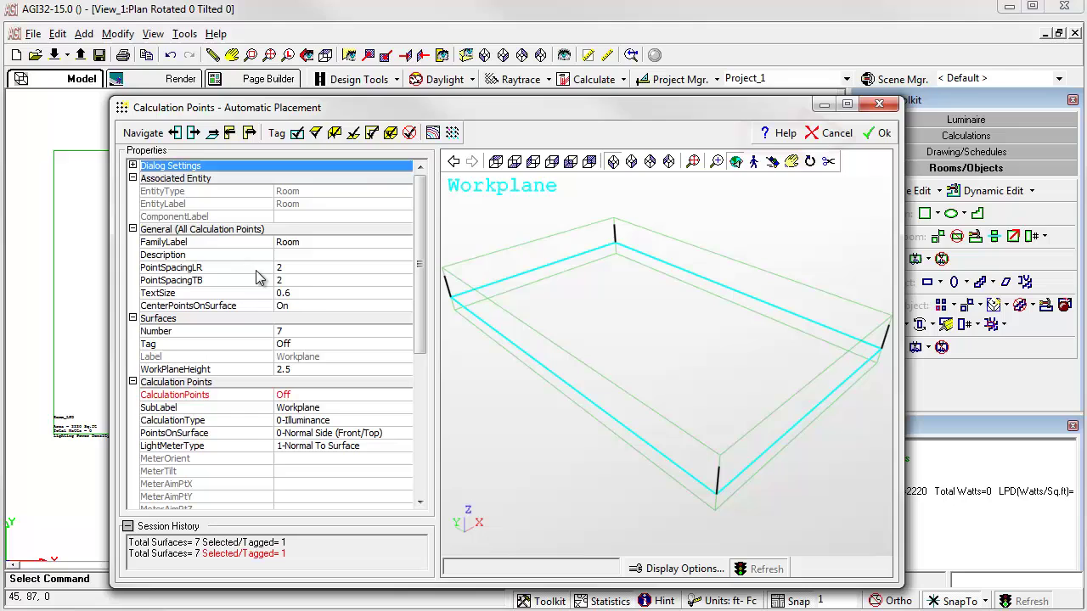
# - Accept the automatic 2 × 2 point grid at height 2.5, then pan to empty space
pyautogui.click(865, 137)
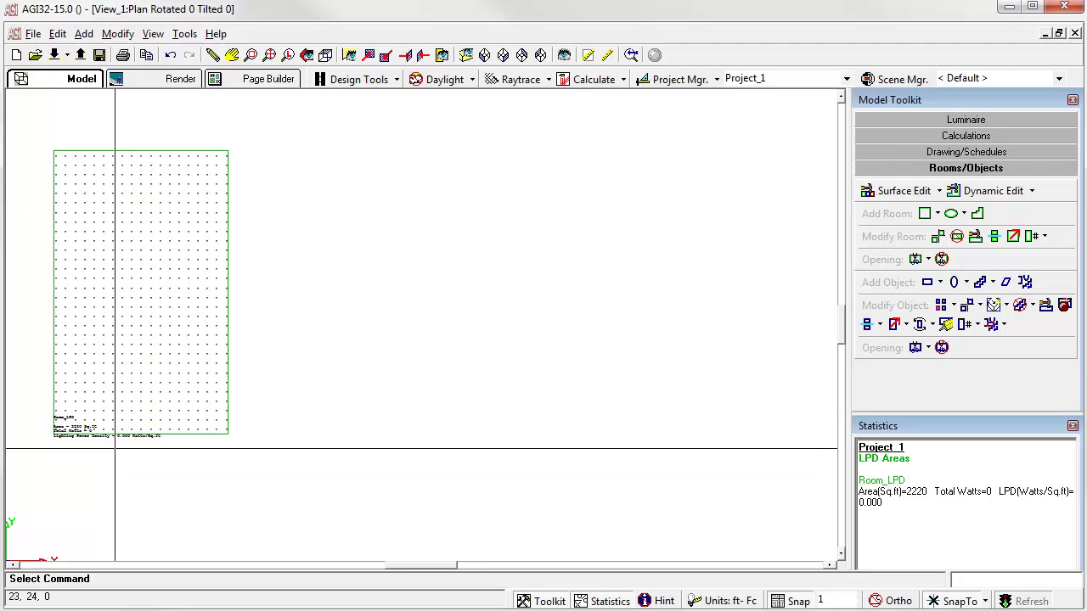
pyautogui.scroll(3, 128, 442)
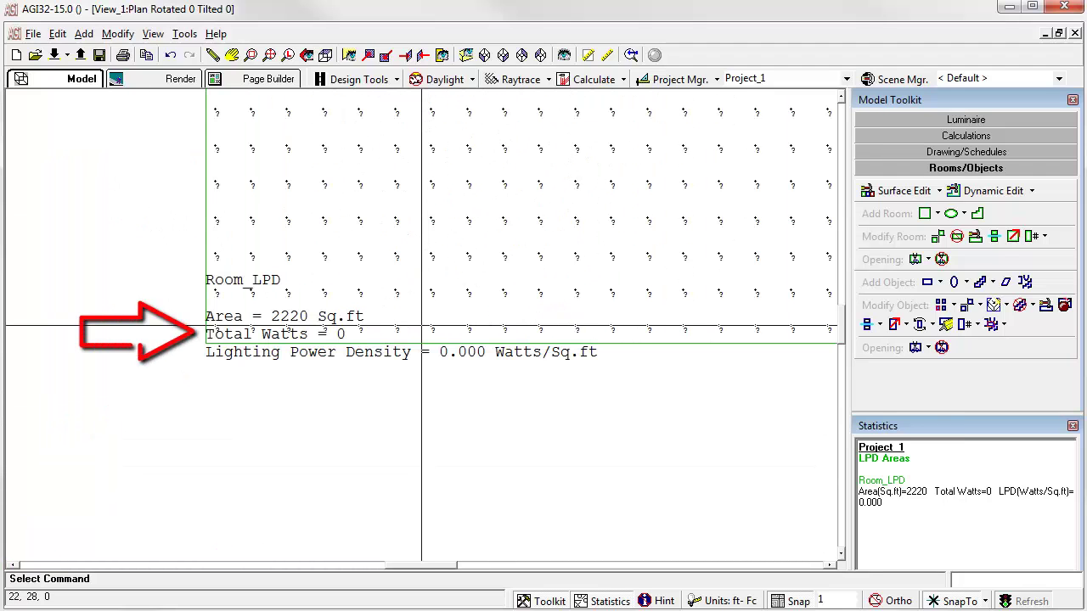
pyautogui.scroll(-3, 421, 325)
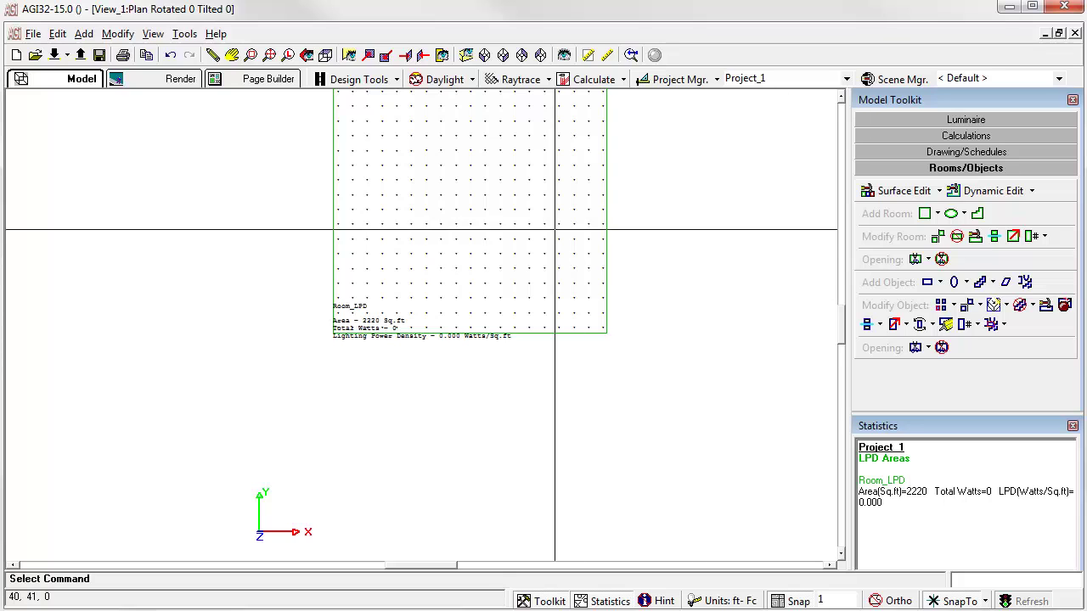
pyautogui.moveTo(529, 244); pyautogui.dragTo(301, 303, button='middle')
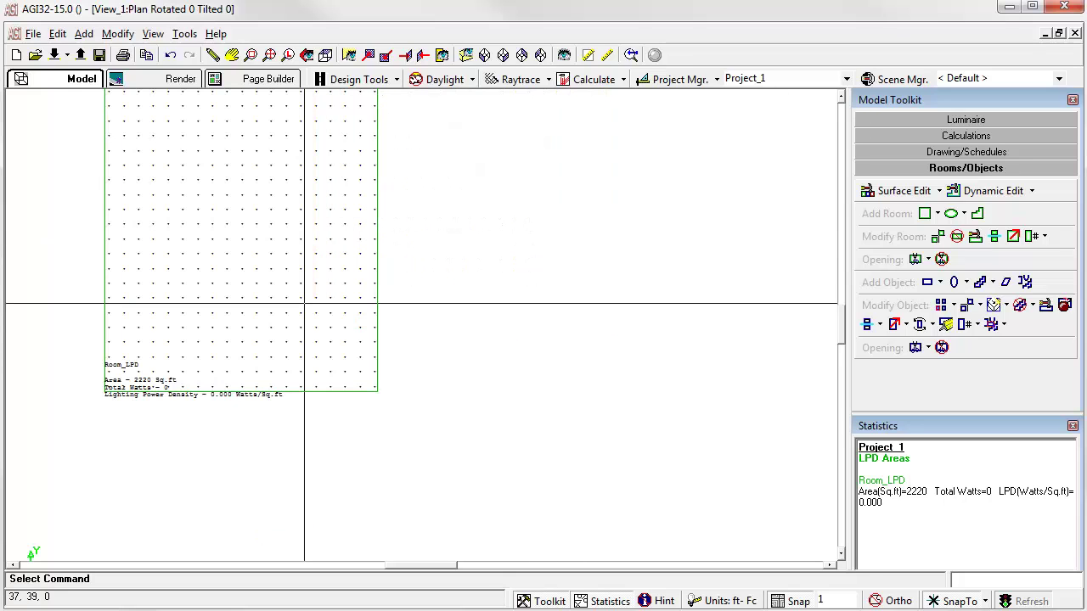
# - Start a second rectangular room and change its Room_1_LPD line colour to purple
pyautogui.click(925, 213)
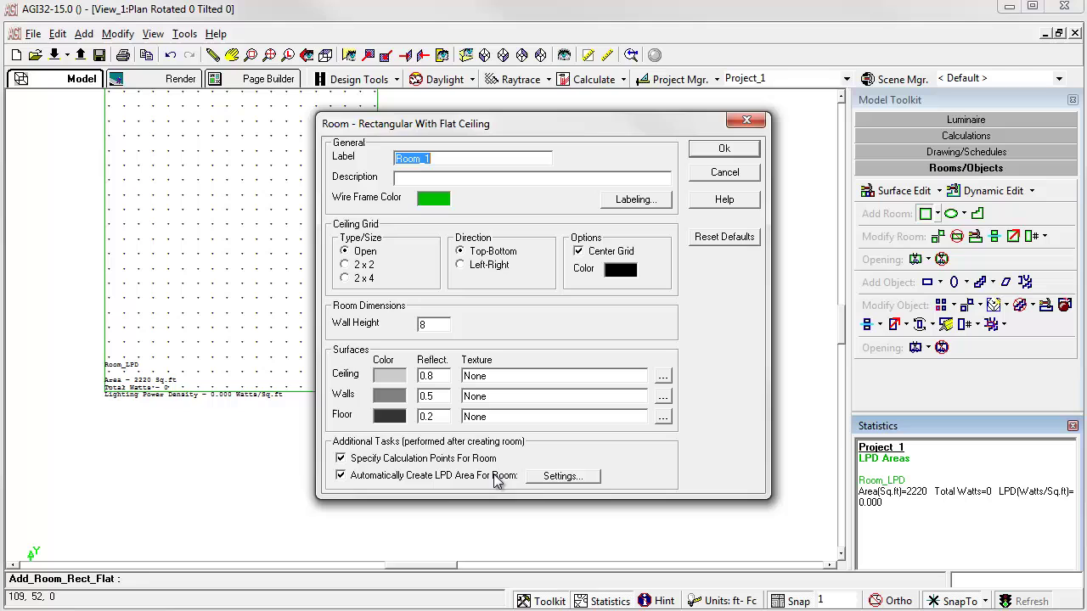
pyautogui.click(557, 477)
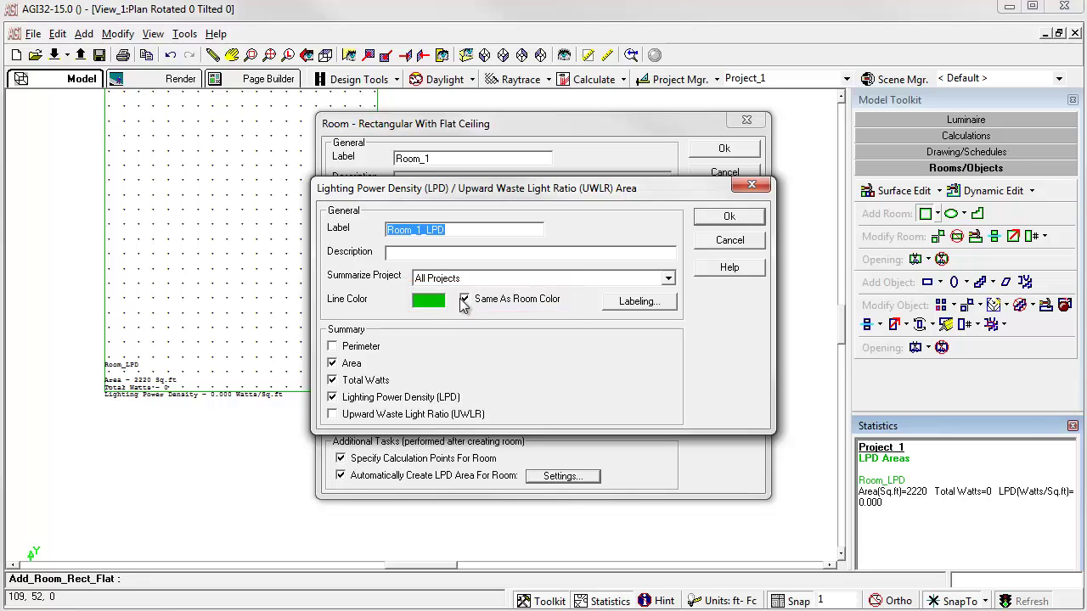
pyautogui.click(464, 302)
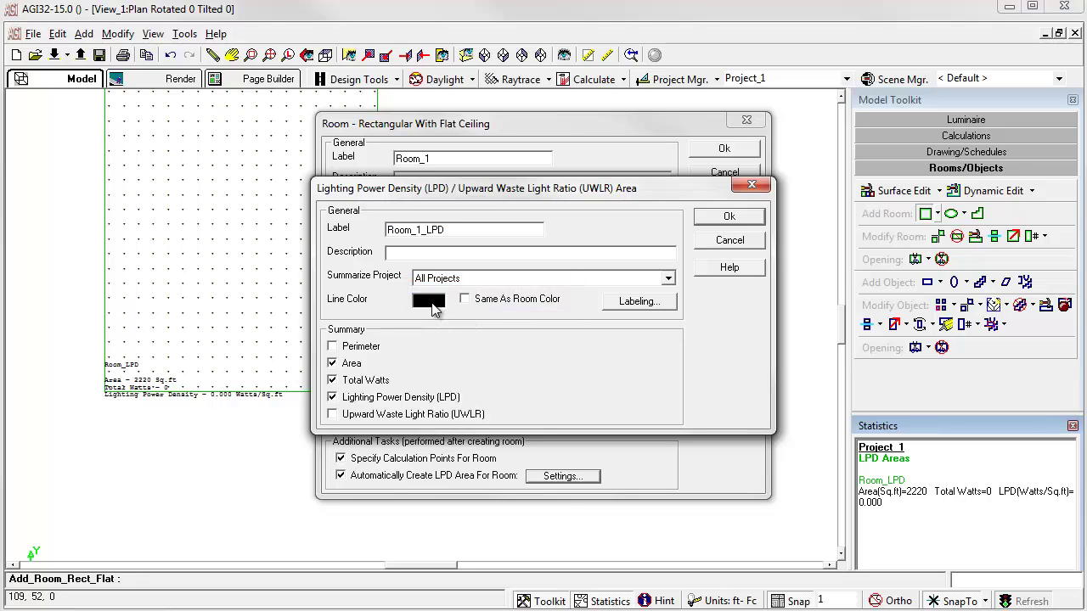
pyautogui.click(431, 303)
pyautogui.click(469, 308)
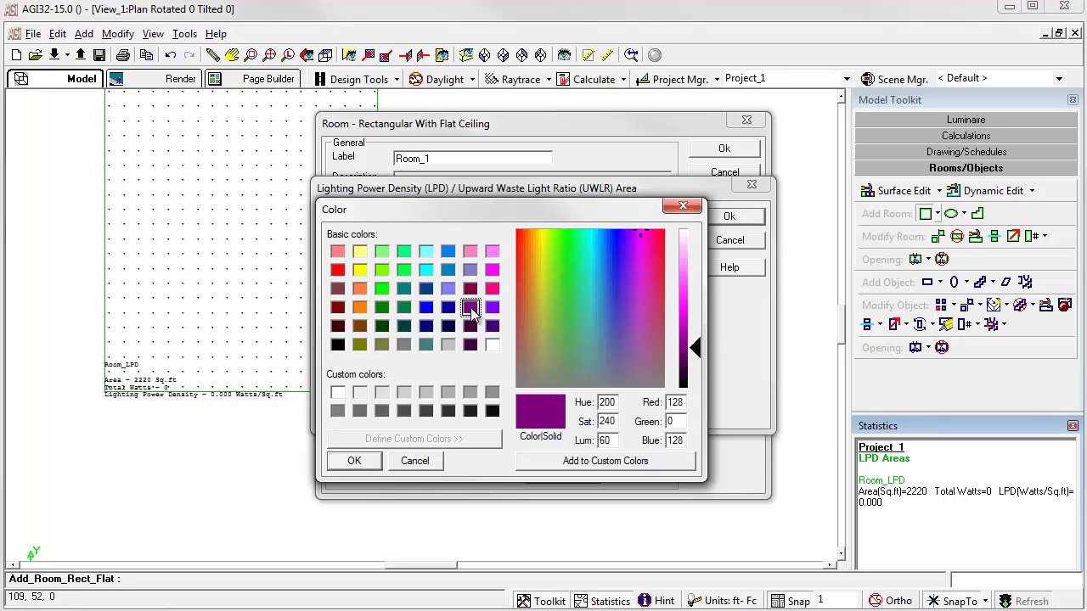
pyautogui.click(354, 460)
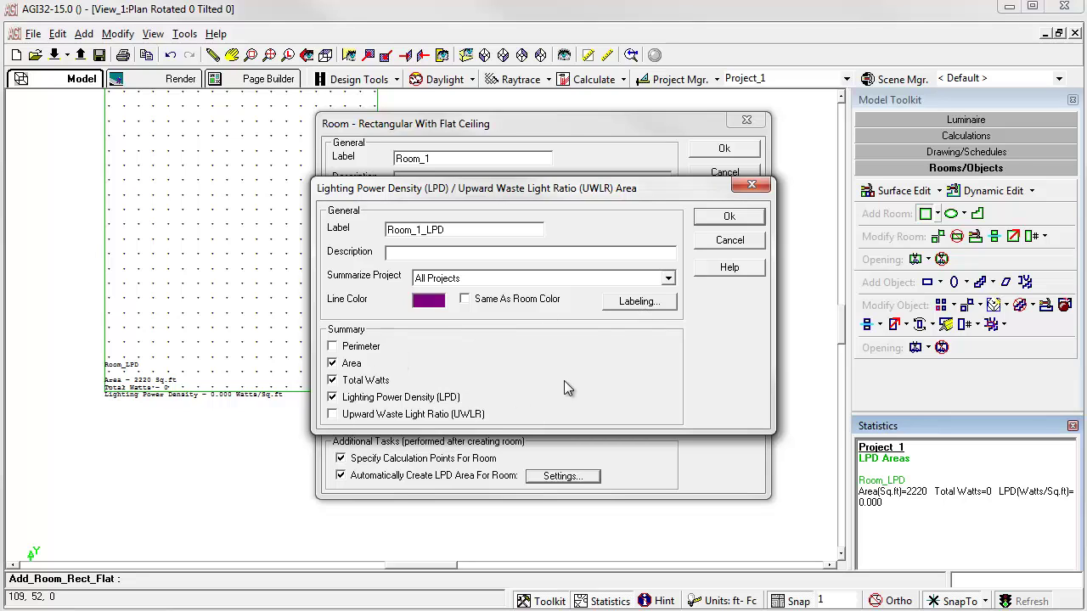
pyautogui.click(636, 304)
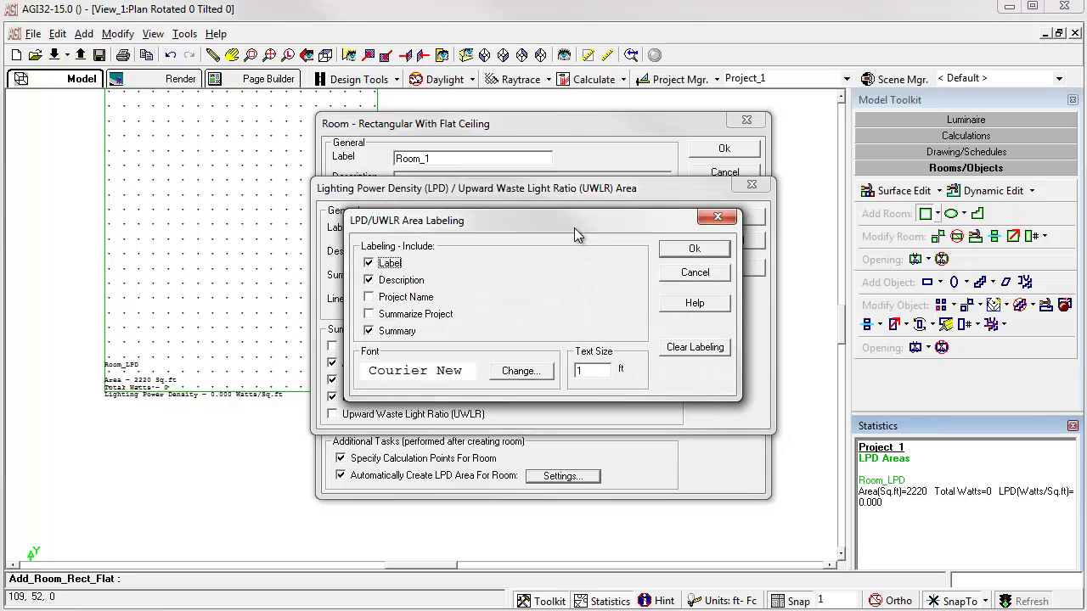
# - Set the Room_1_LPD label font to Cooper Black with a 2 ft text size
pyautogui.click(519, 371)
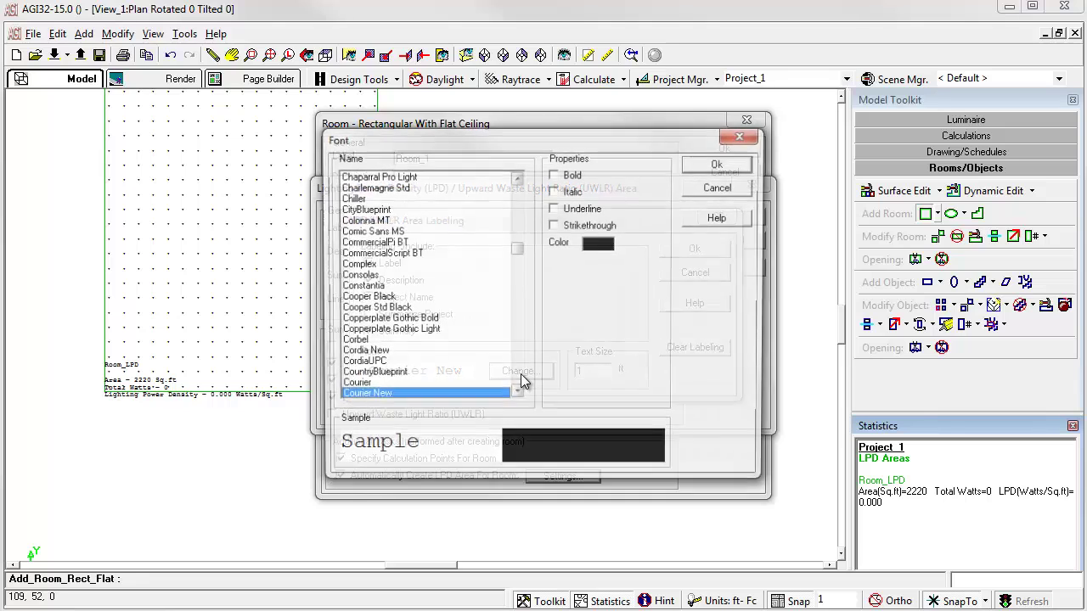
pyautogui.click(361, 298)
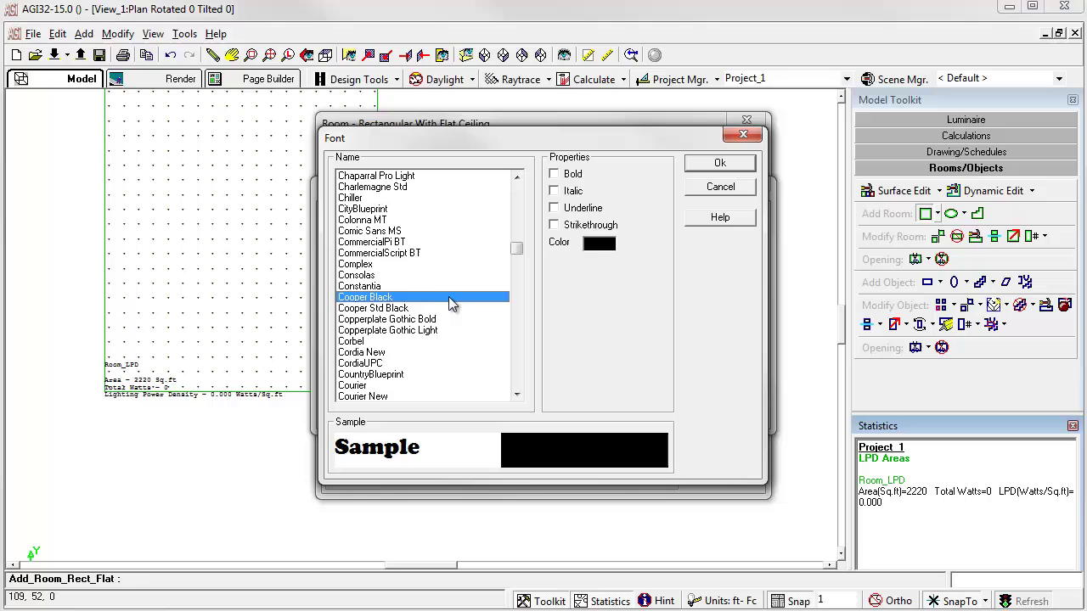
pyautogui.click(720, 163)
pyautogui.doubleClick(588, 370)
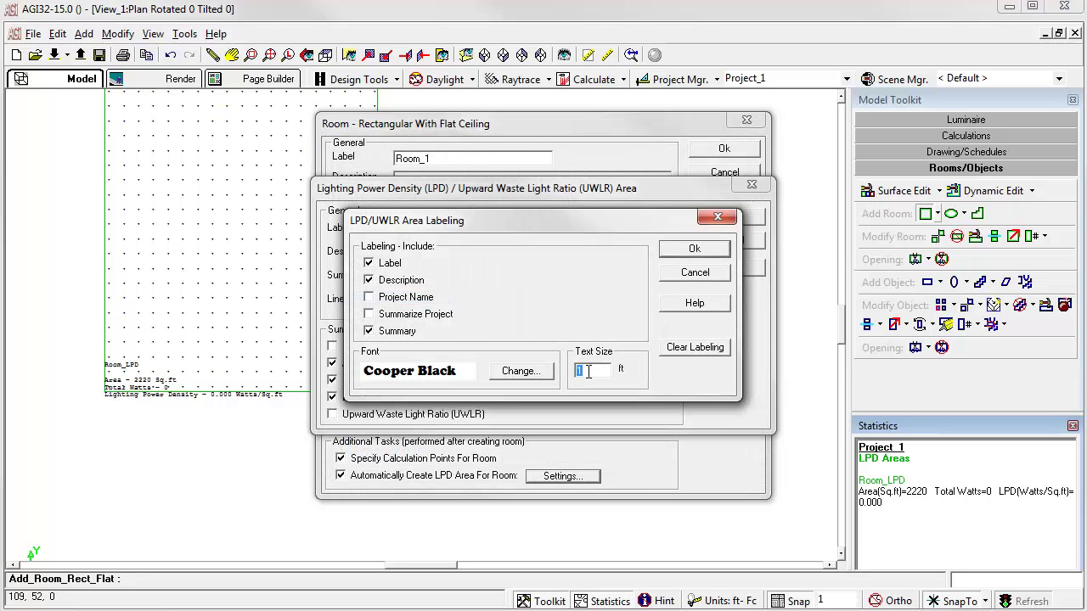
pyautogui.click(696, 249)
pyautogui.click(729, 218)
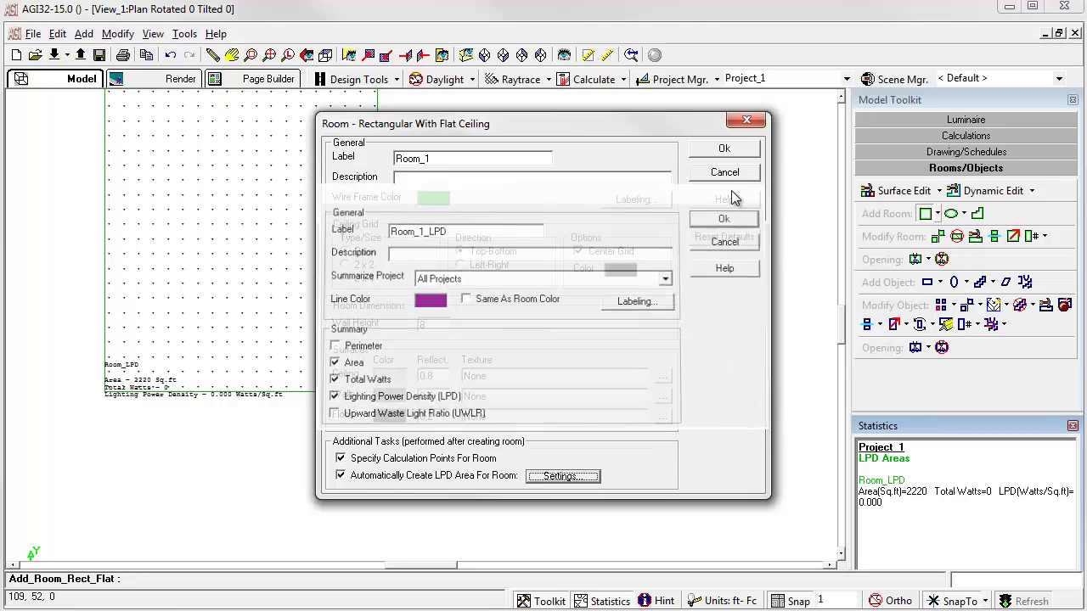
# - Draw the second room from three points and accept its automatic calculation point grid
pyautogui.click(726, 151)
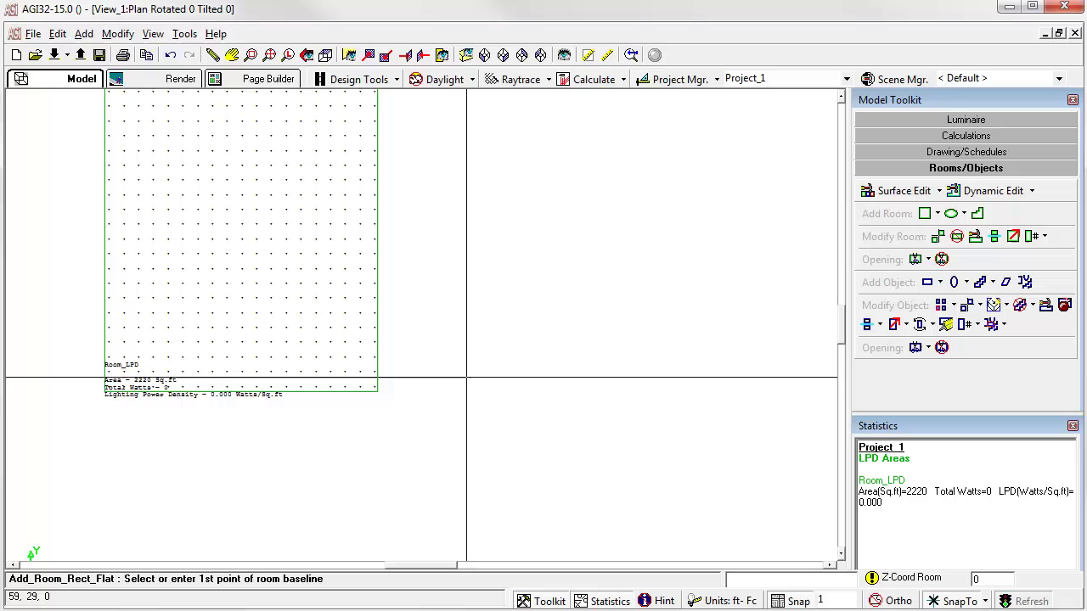
pyautogui.click(466, 377)
pyautogui.click(725, 377)
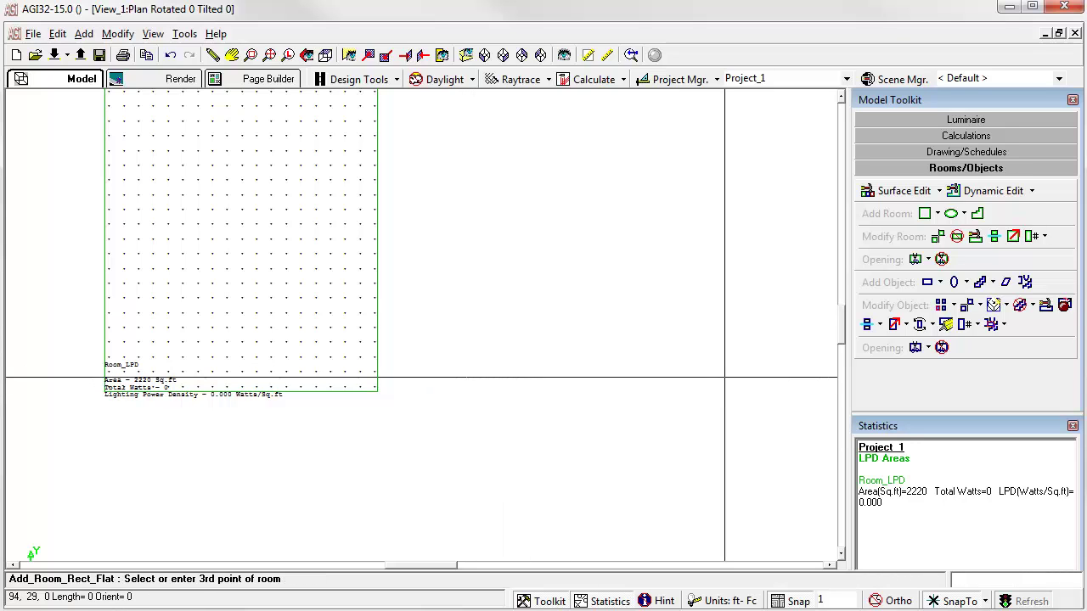
pyautogui.click(705, 132)
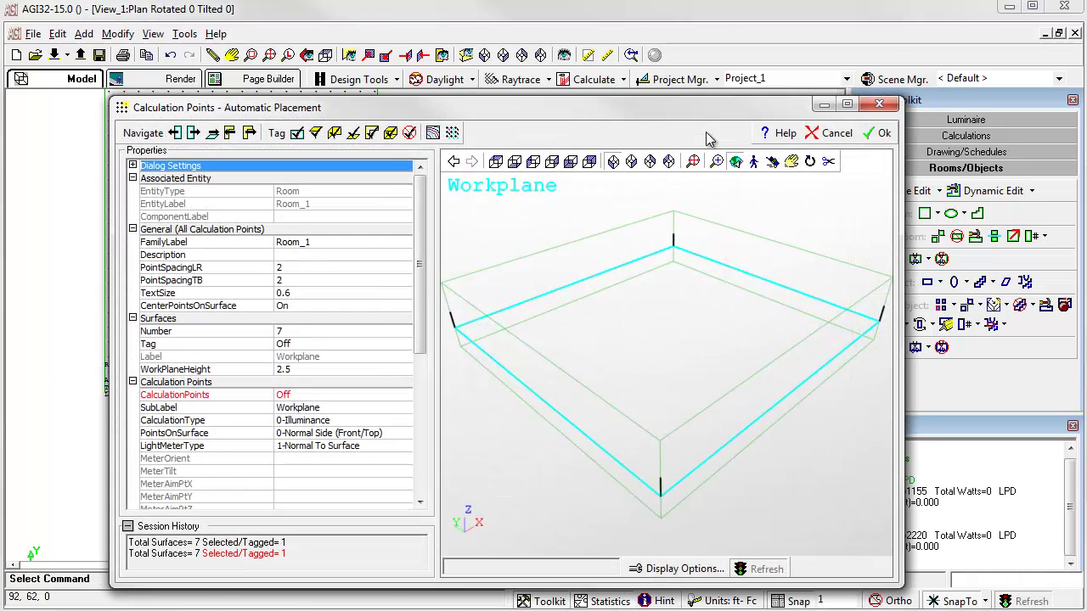
pyautogui.click(884, 136)
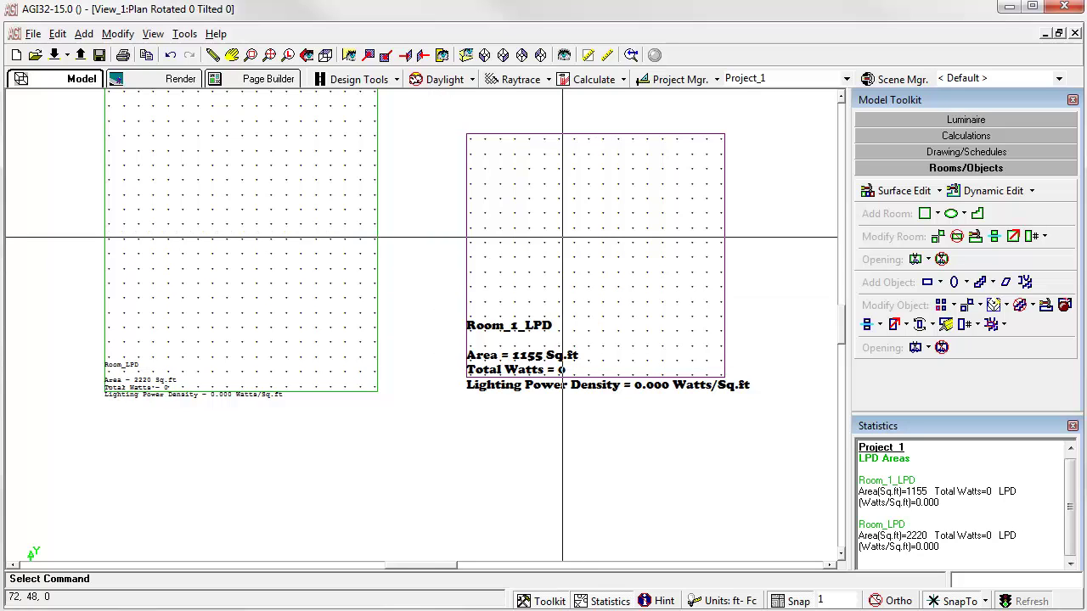
# - Inspect both rooms in an isometric view, zooming in, then return to plan view
pyautogui.click(469, 55)
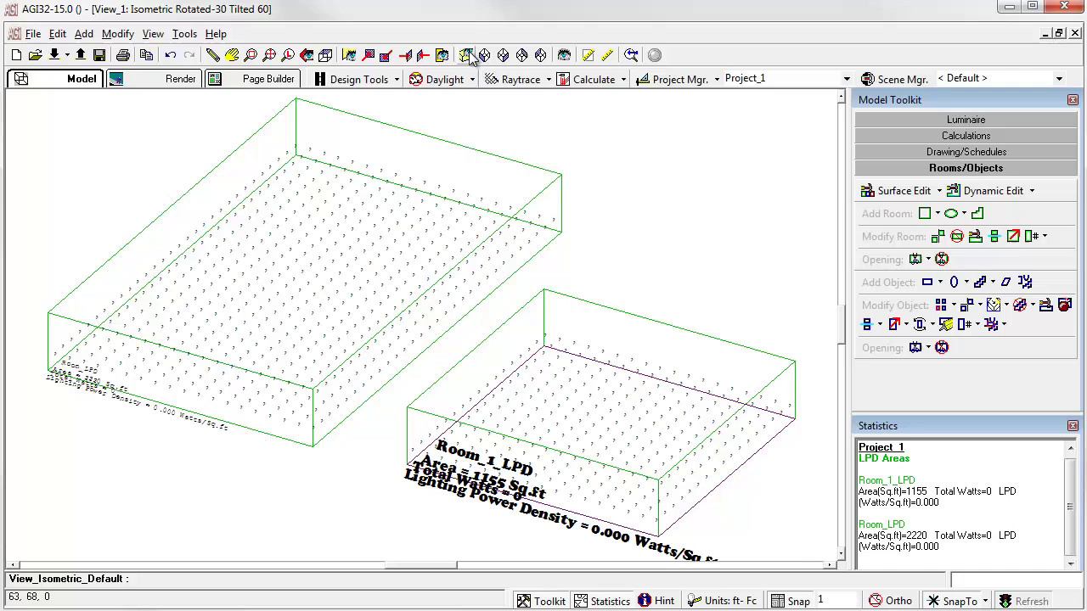
pyautogui.scroll(3, 422, 325)
pyautogui.scroll(1, 421, 325)
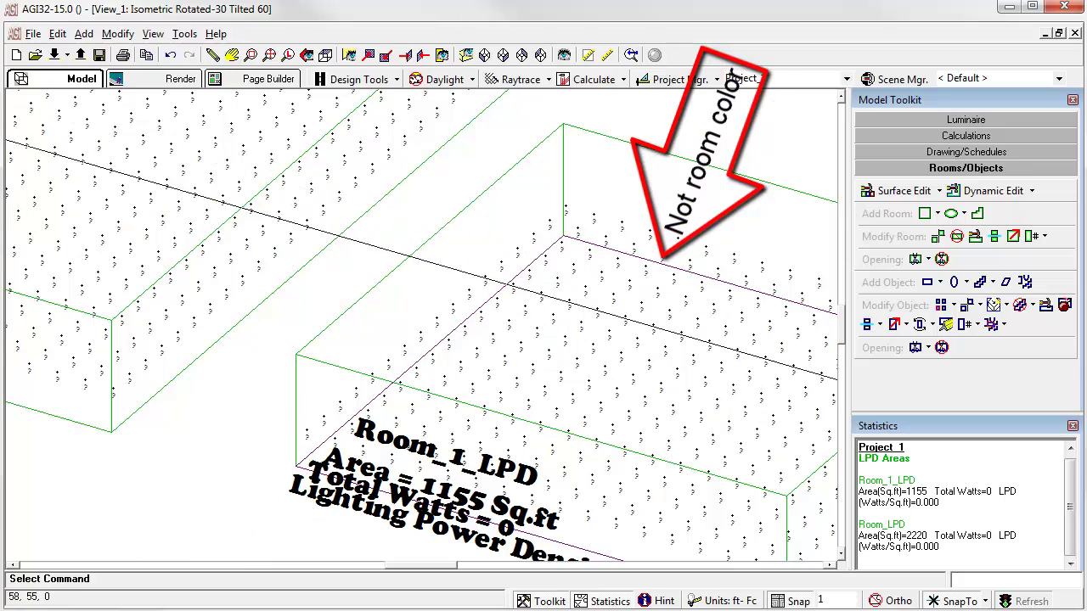
pyautogui.click(326, 55)
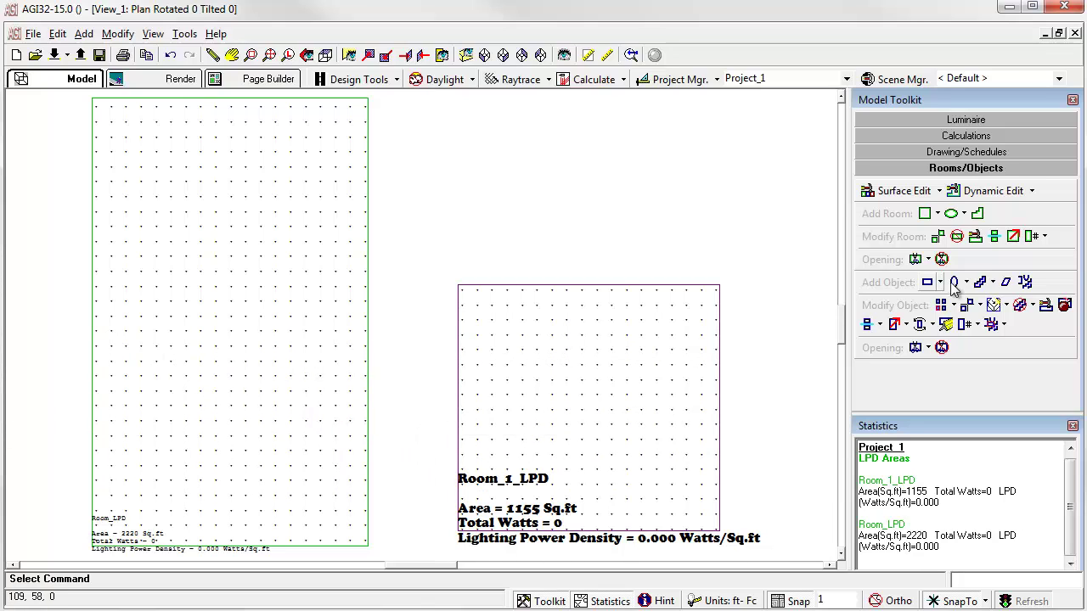
pyautogui.click(965, 136)
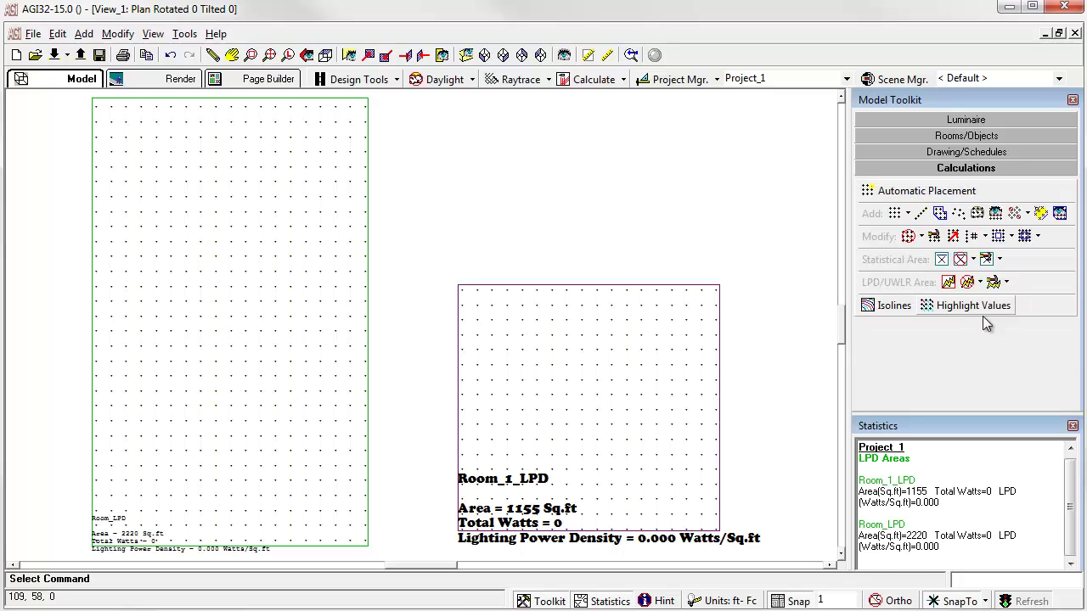
pyautogui.click(994, 284)
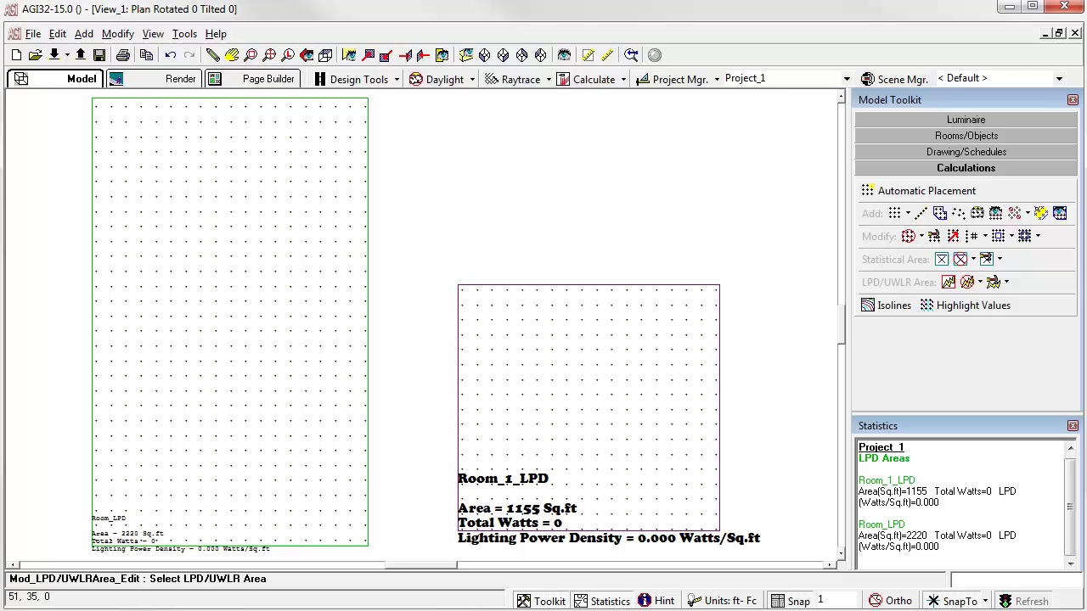
pyautogui.click(368, 486)
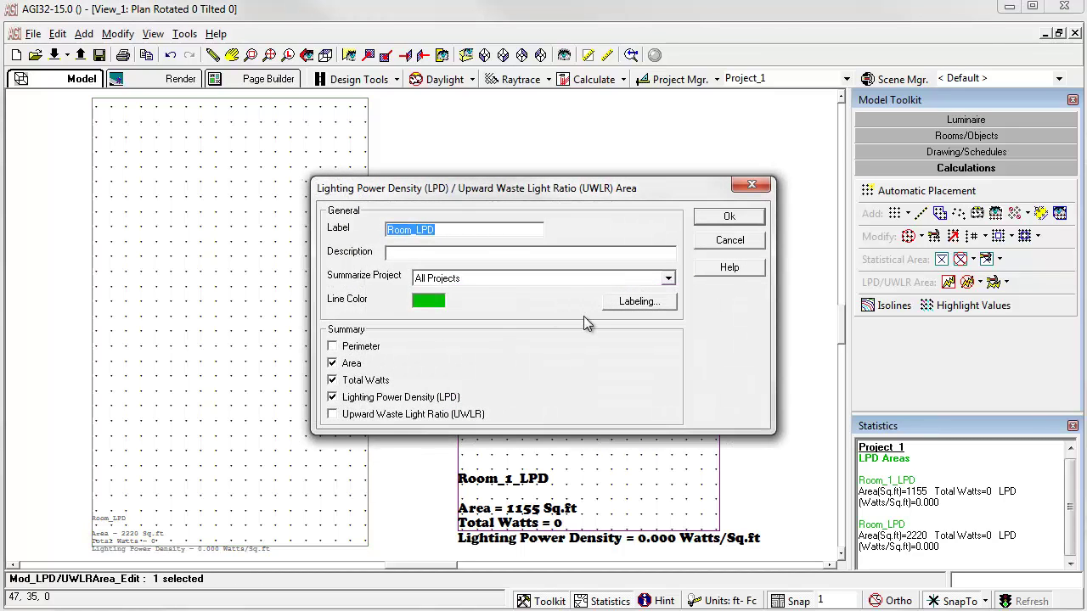
pyautogui.click(720, 242)
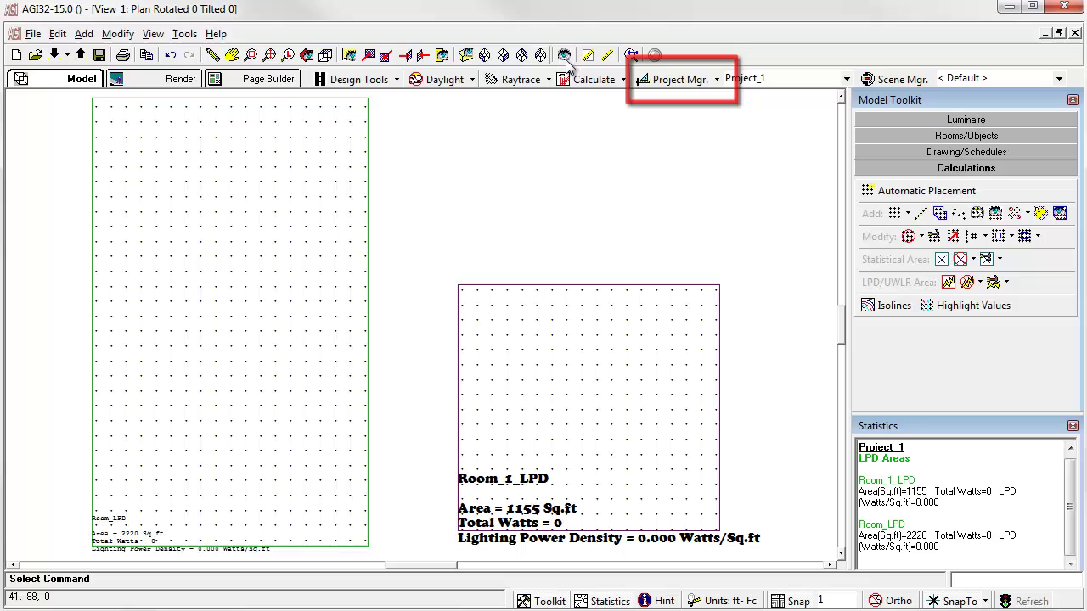
# - In Project Manager, select both LPD/UWLR_Area entries and clear their labeling
pyautogui.click(664, 85)
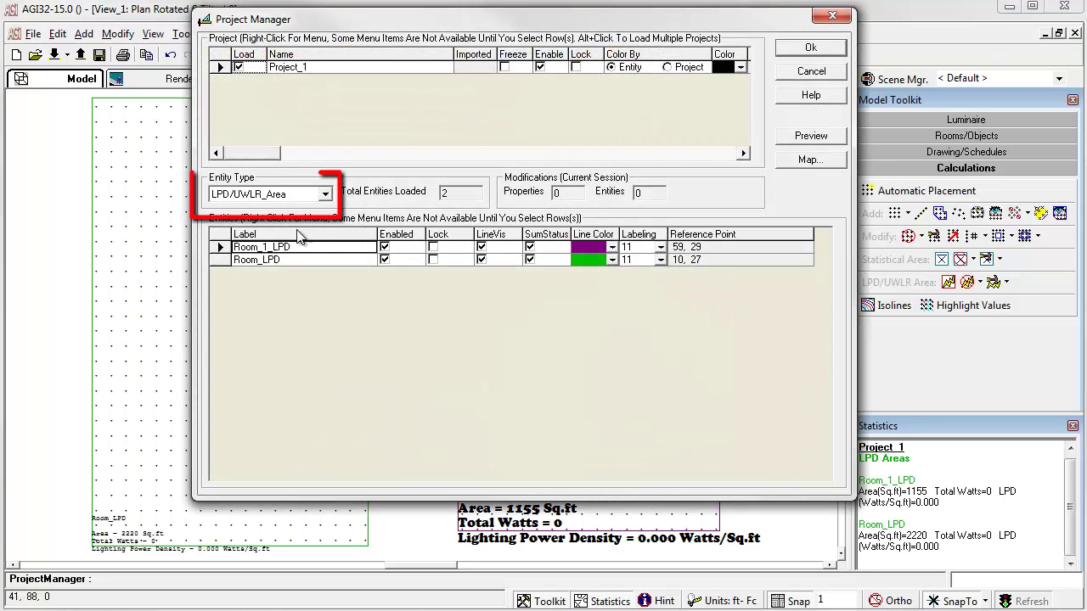
pyautogui.click(325, 195)
pyautogui.click(255, 230)
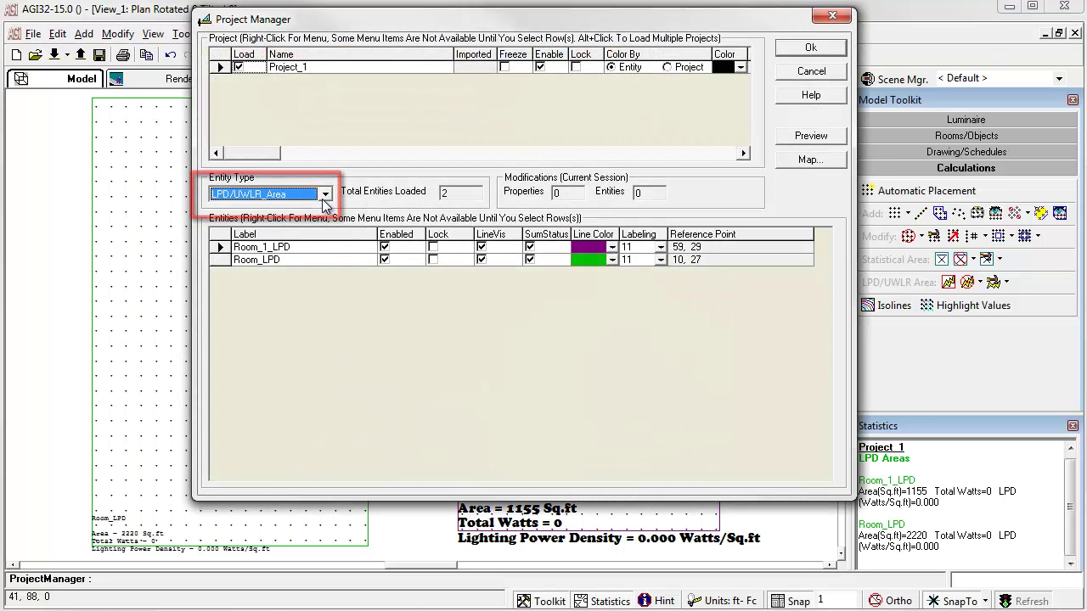
pyautogui.click(218, 241)
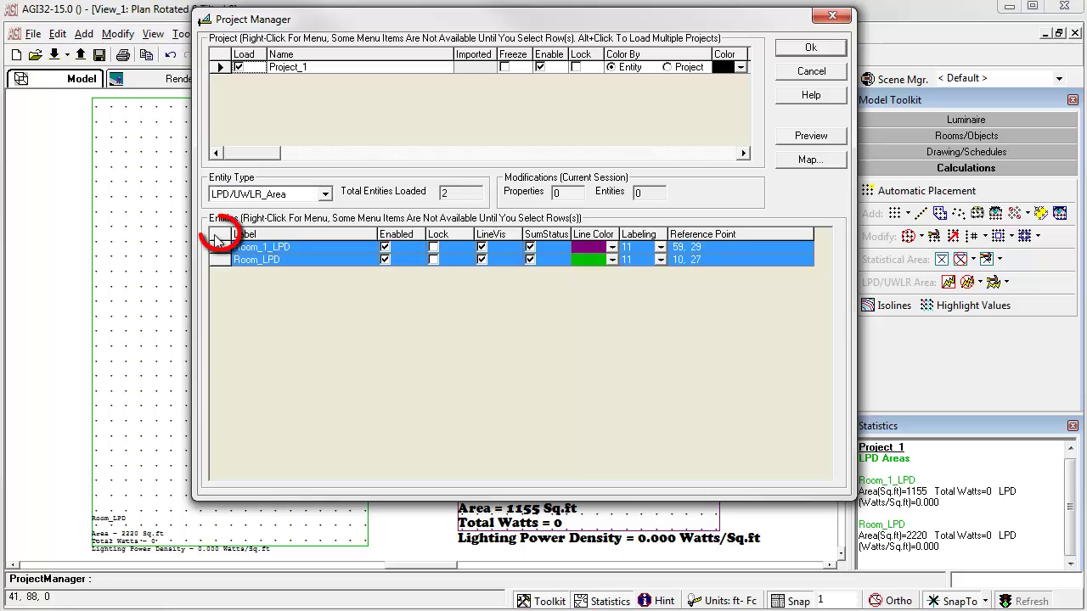
pyautogui.rightClick(308, 246)
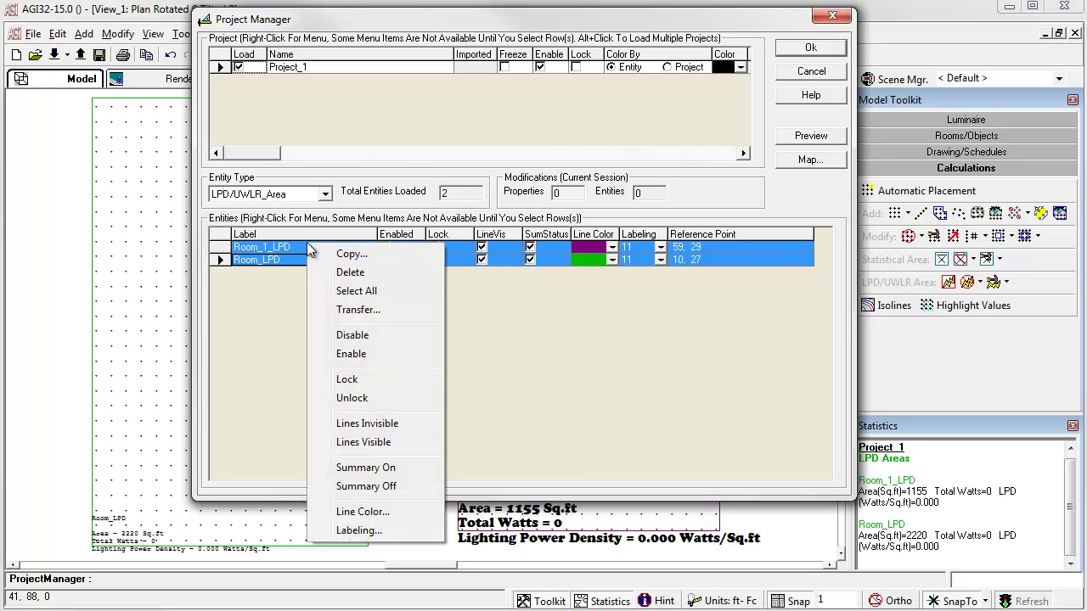
pyautogui.click(357, 531)
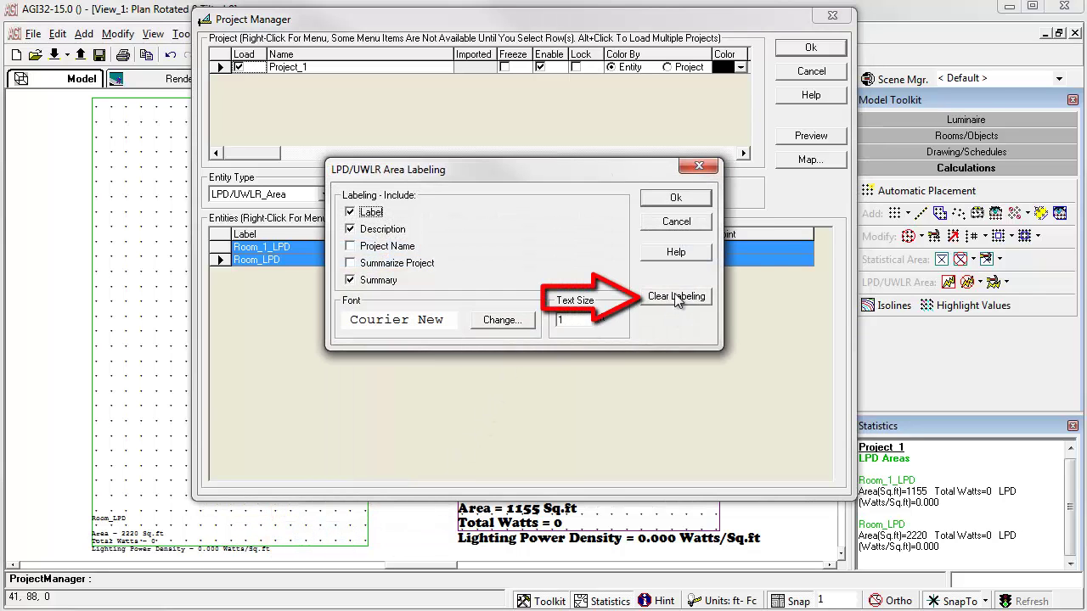
pyautogui.click(677, 299)
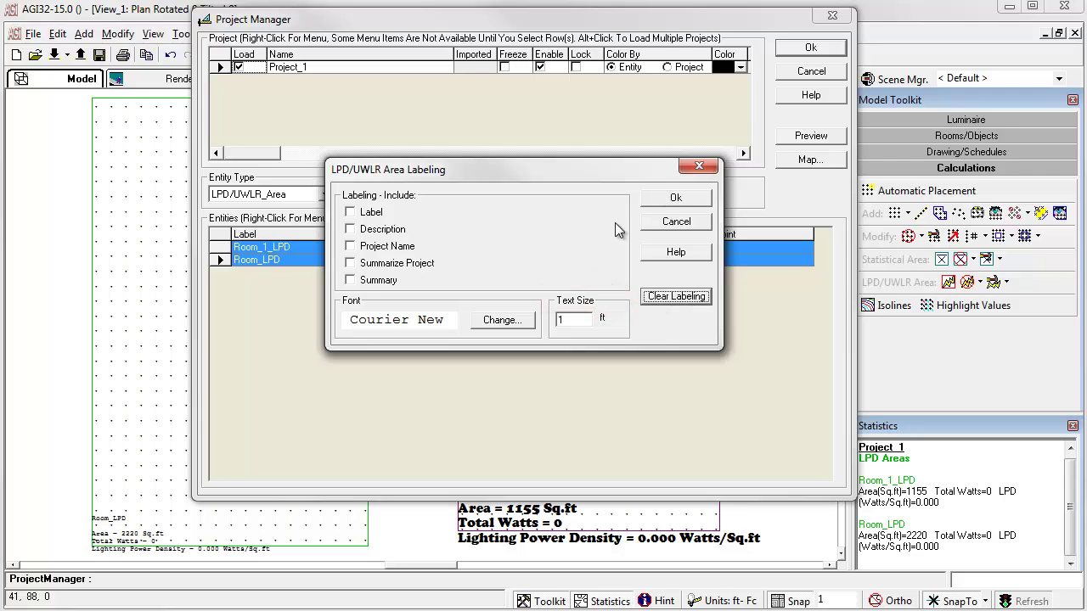
pyautogui.click(671, 198)
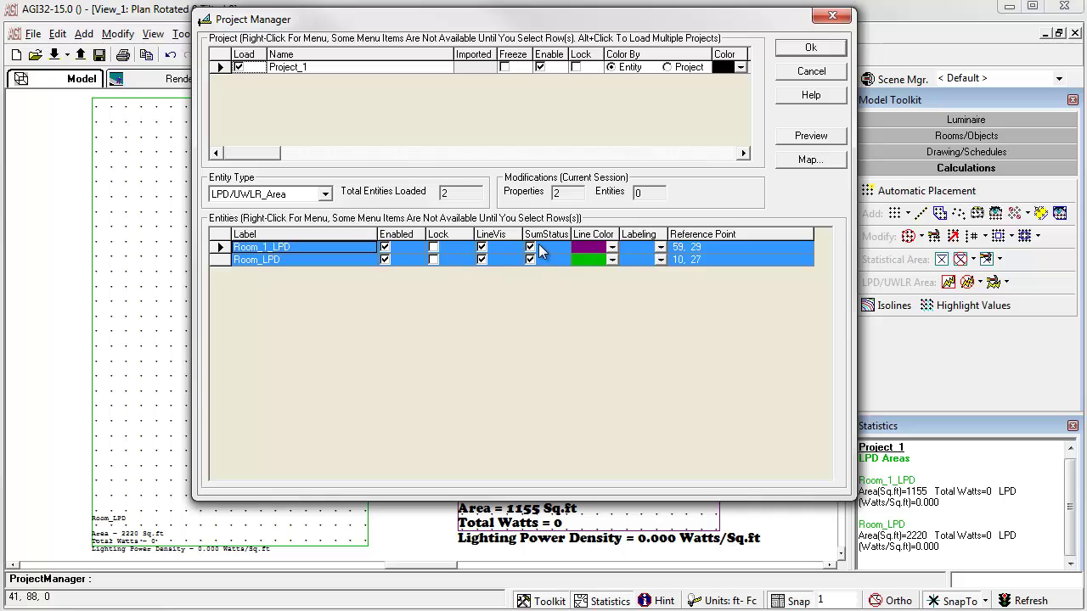
# - Turn Summary Off and preview, then cancel Project Manager, discarding all changes
pyautogui.rightClick(334, 261)
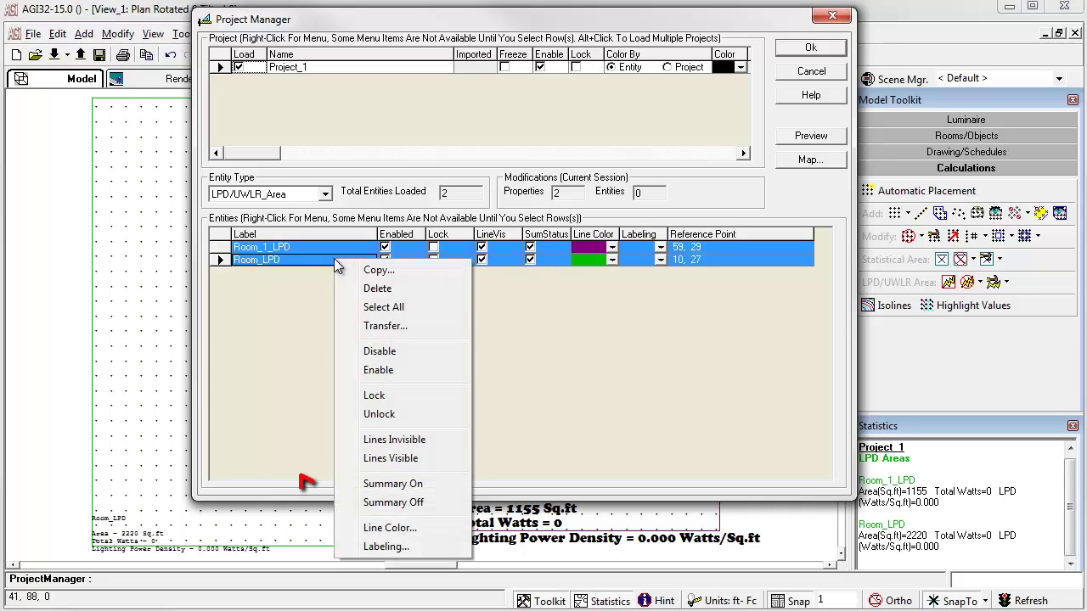
pyautogui.click(390, 502)
pyautogui.click(806, 137)
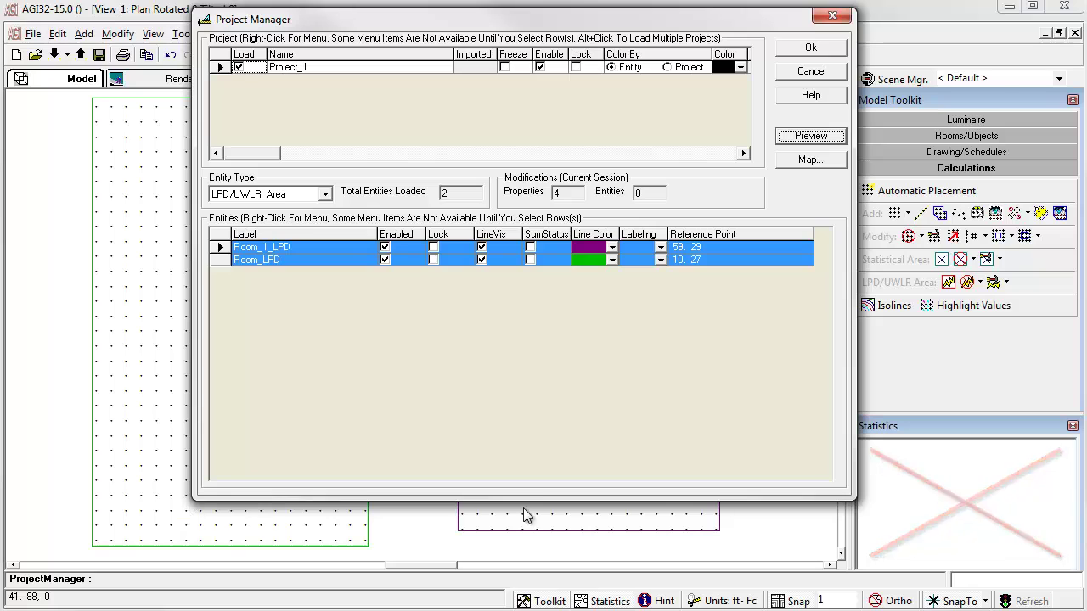
pyautogui.click(811, 71)
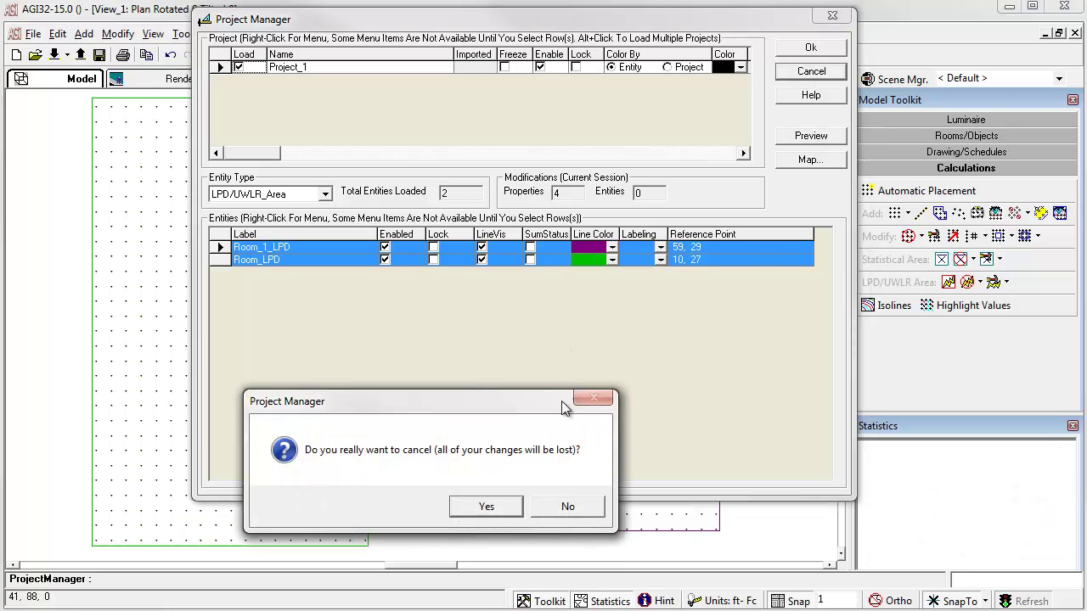
pyautogui.click(480, 507)
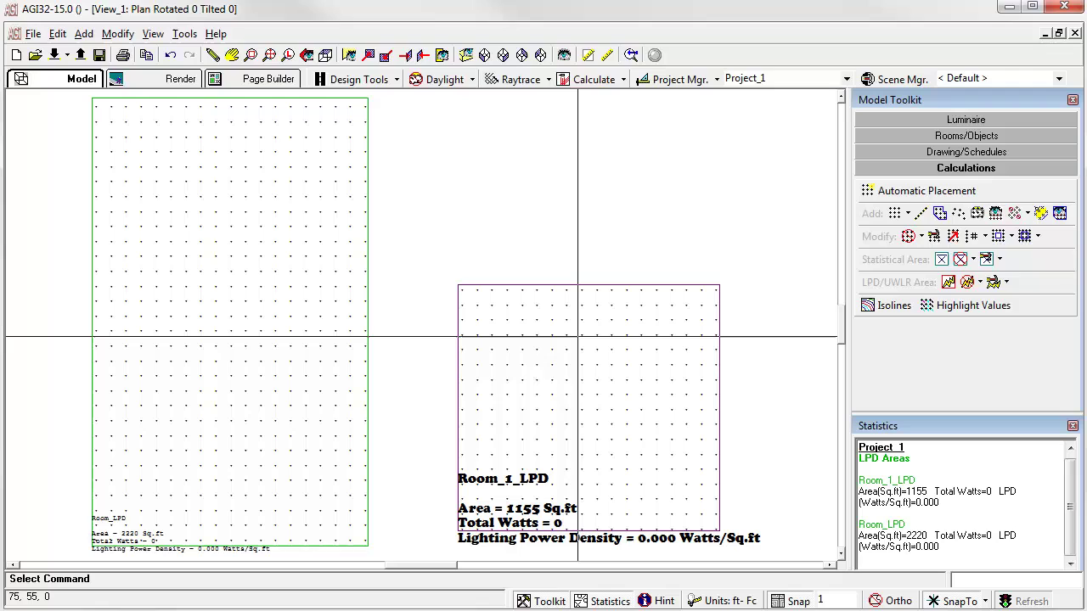